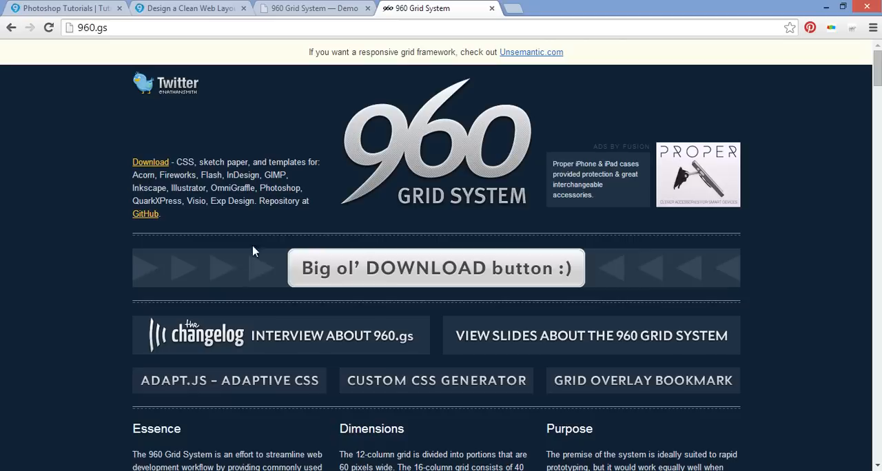
Switch to the File Explorer window with the photoshop templates and go back to the 960-Grid-System-master folder.
mouse_move(225, 470)
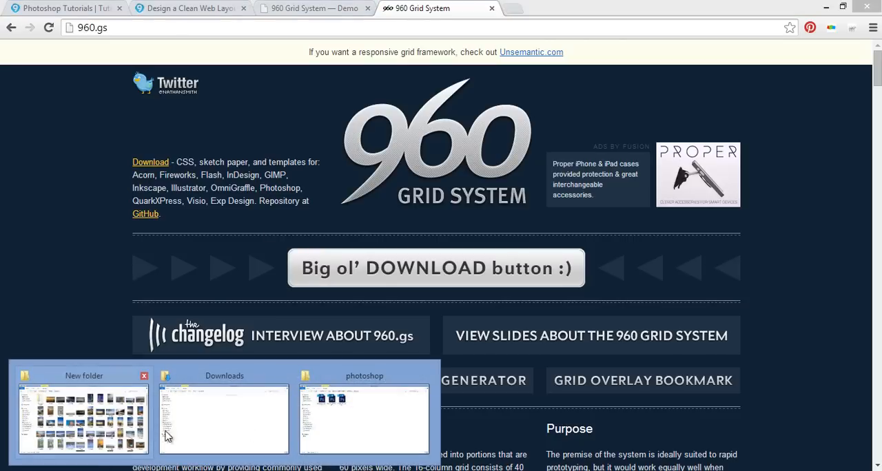
left_click(321, 422)
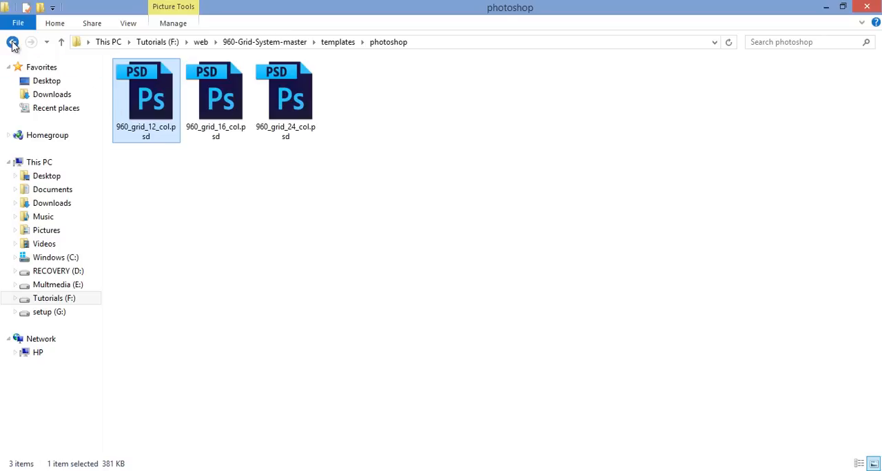
left_click(13, 43)
left_click(12, 43)
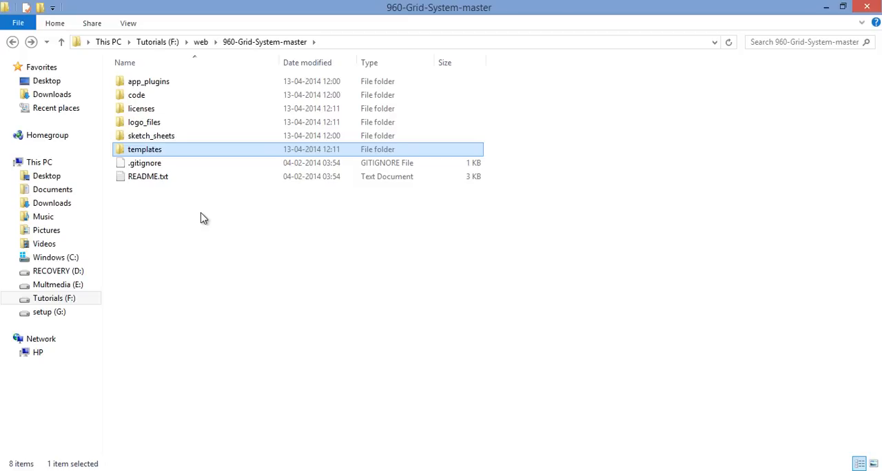
left_click(204, 219)
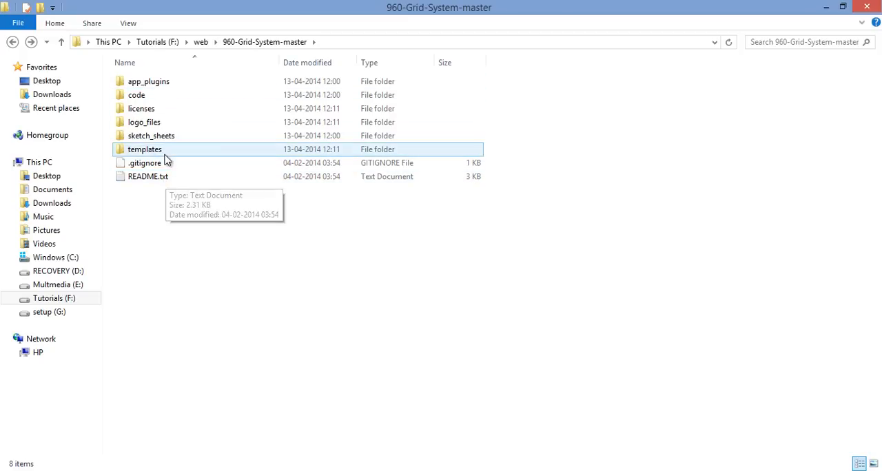
Open 960_grid_12_col.psd in Photoshop from the photoshop folder inside templates.
double_click(164, 150)
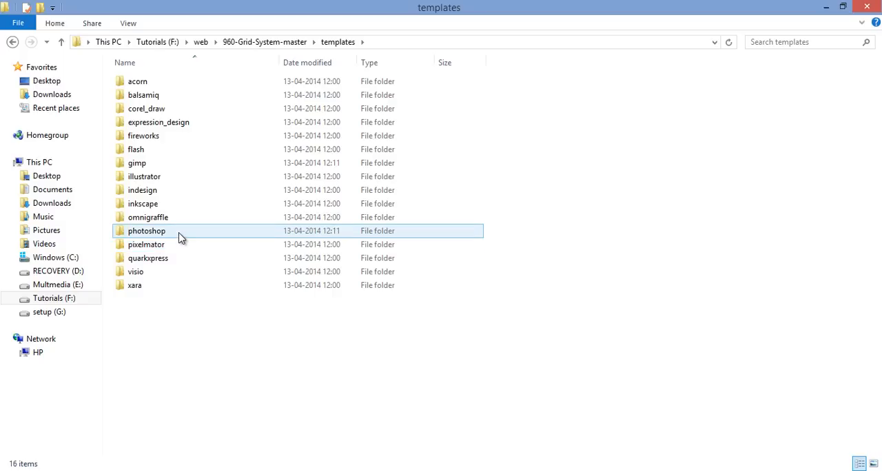
double_click(181, 238)
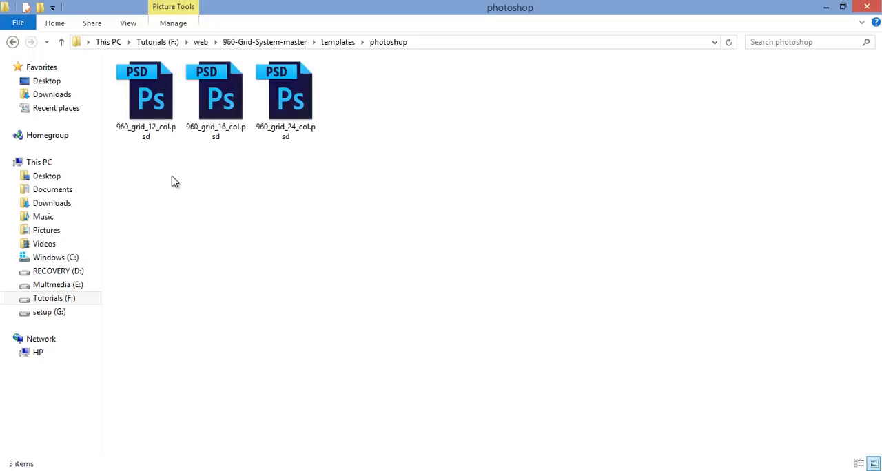
double_click(153, 109)
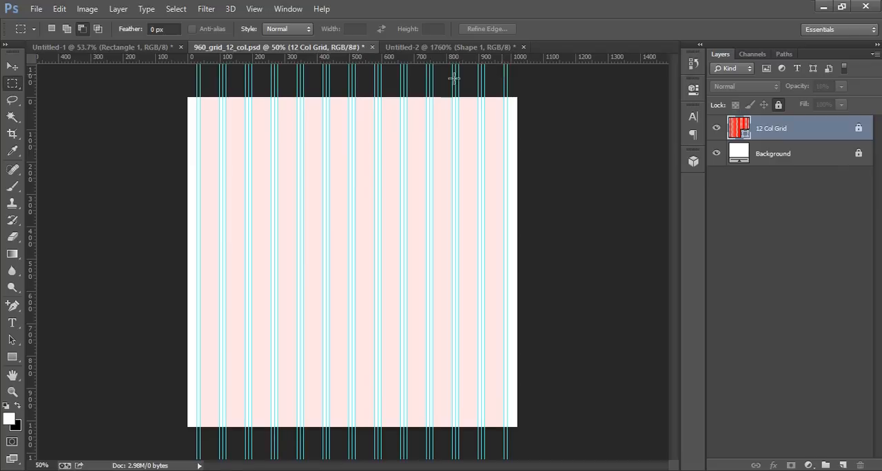
Create a new document 1680 px wide and 1100 px high at 72 pixels/inch with a white background.
left_click(105, 47)
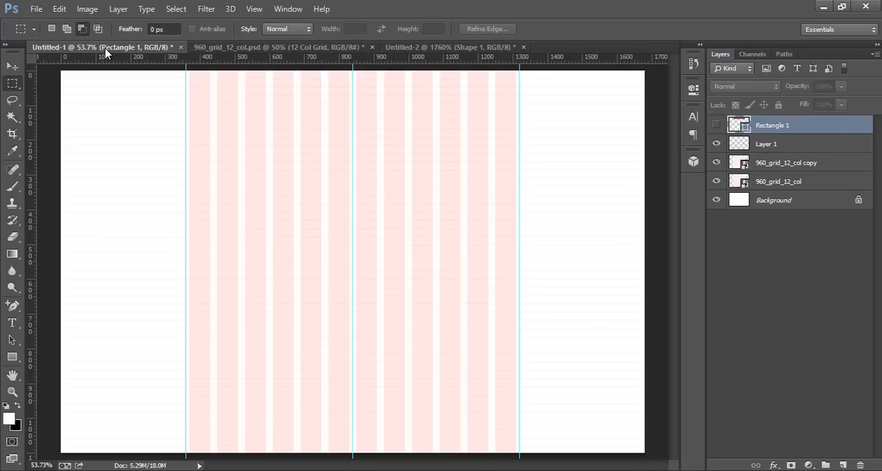
left_click(37, 11)
left_click(43, 23)
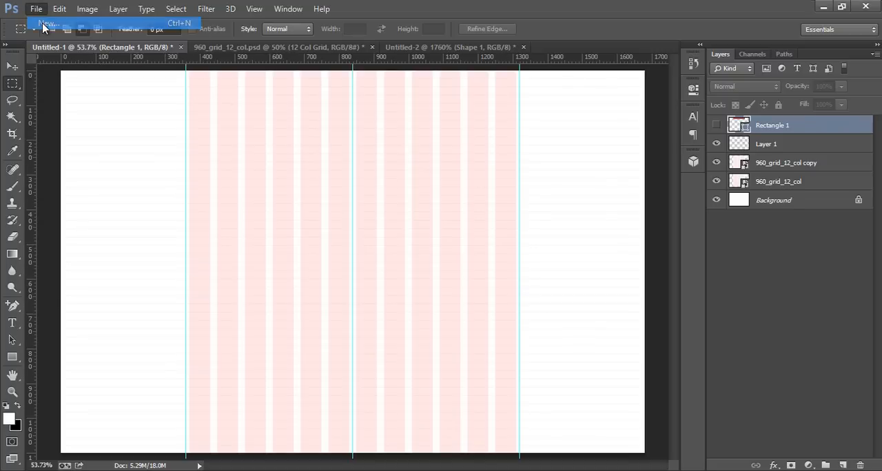
double_click(405, 168)
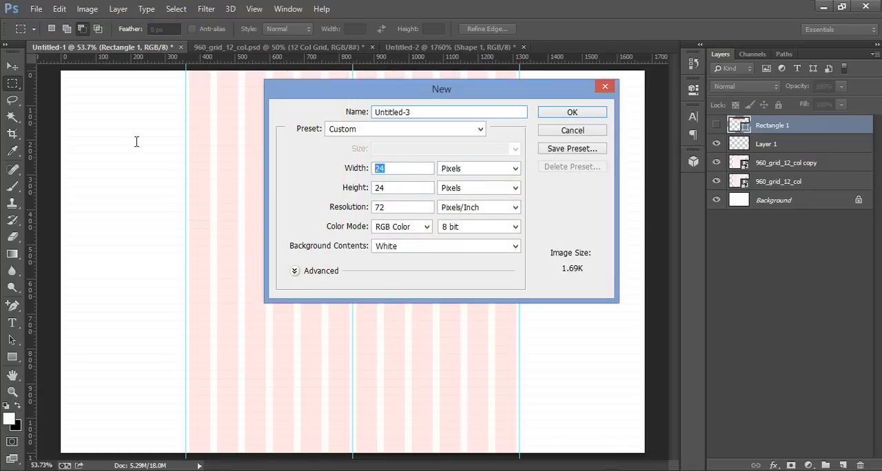
type("1680")
key("Tab")
type("1100")
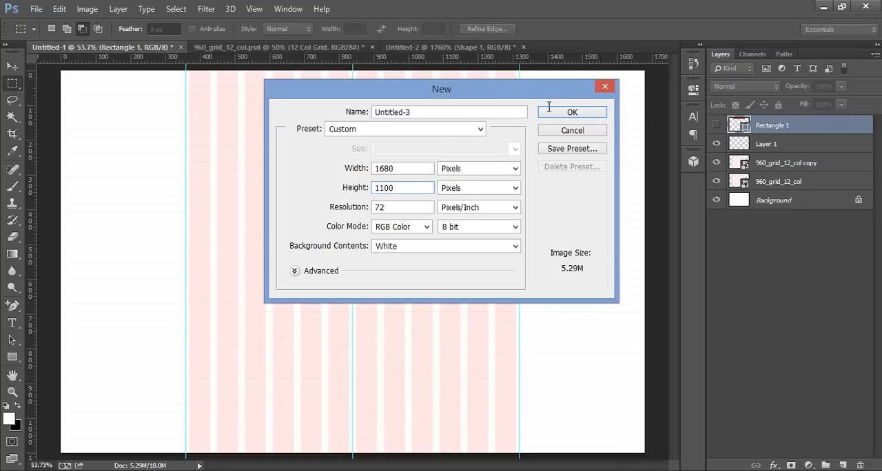
left_click(597, 113)
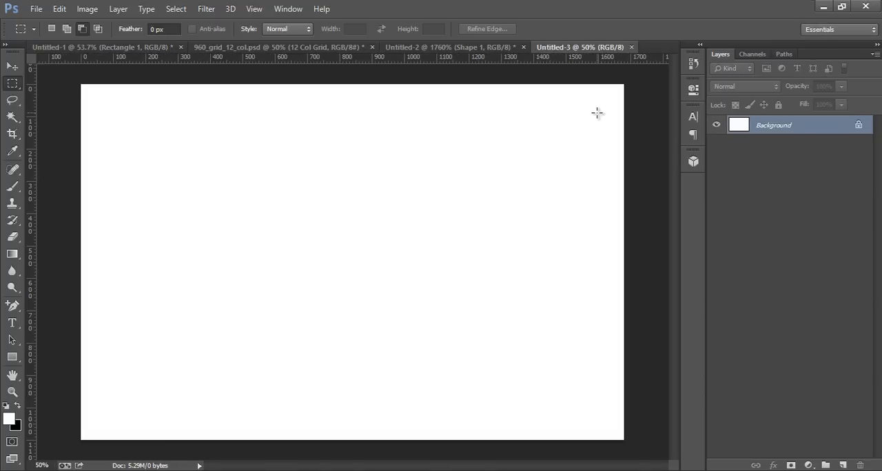
Place 960_grid_12_col.psd from File Explorer into the new 1680 × 1100 px document at its original size.
mouse_move(153, 424)
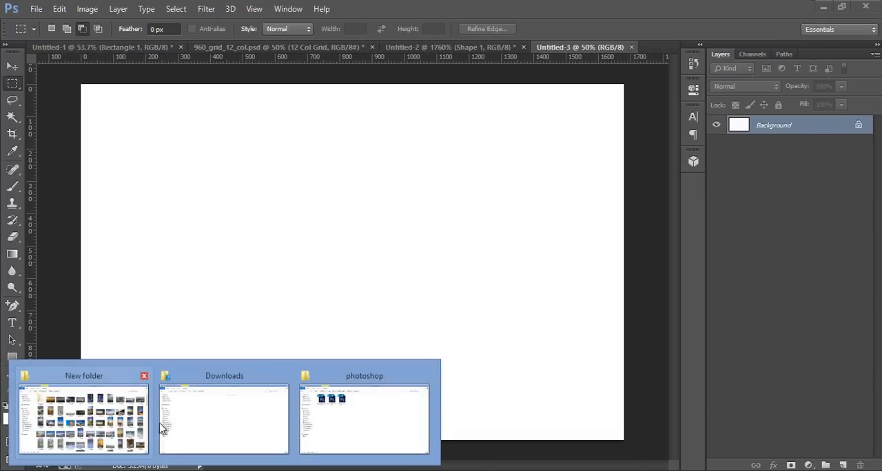
left_click(325, 420)
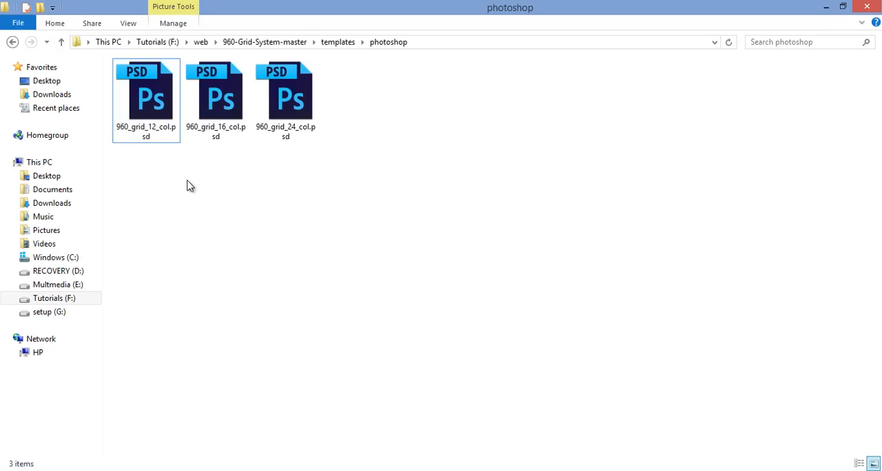
left_click(151, 107)
left_click_drag(155, 131, 472, 288)
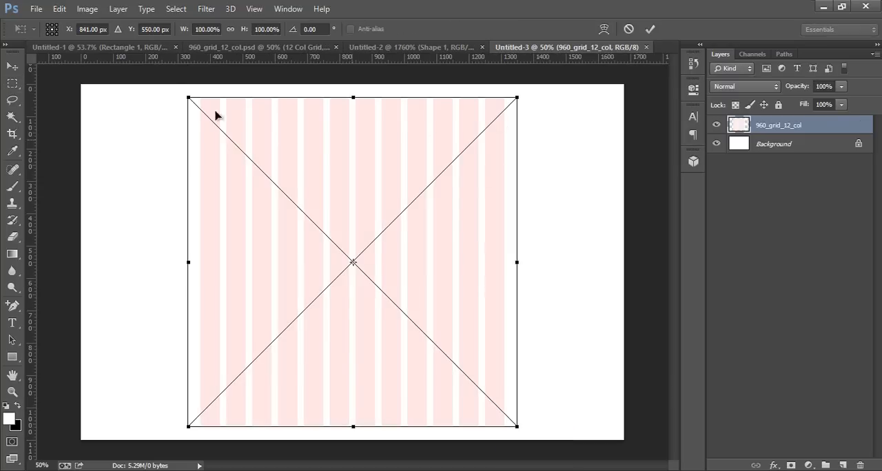
left_click(650, 29)
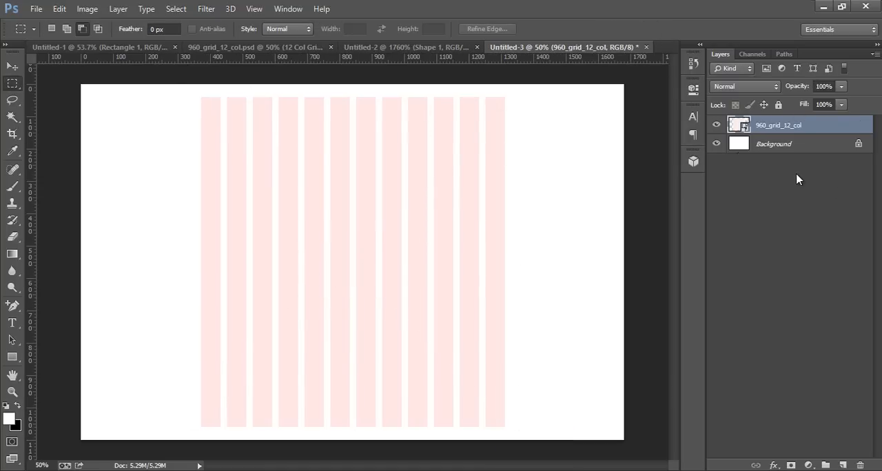
Align the 960_grid_12_col layer to the horizontal centre of the Background, leaving only the grid layer selected.
left_click(792, 144, "shift")
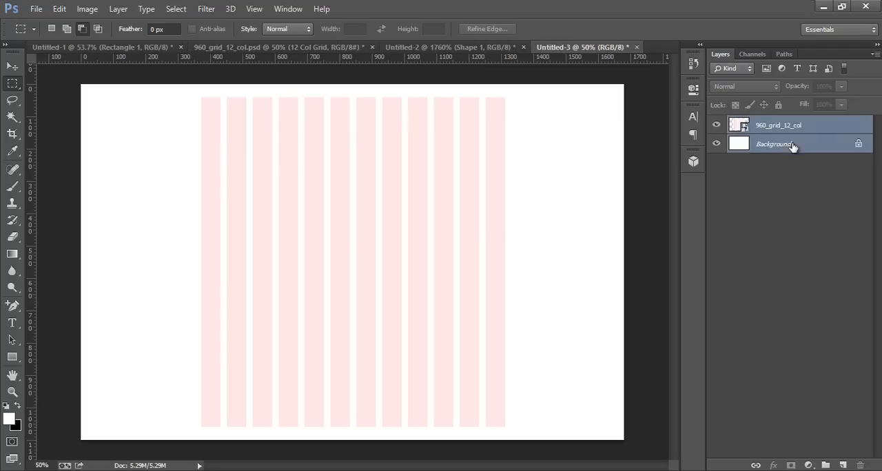
left_click(15, 66)
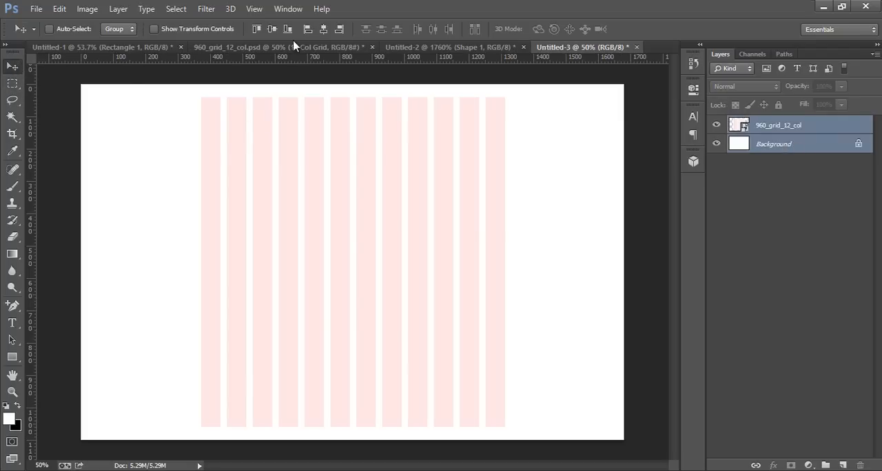
left_click(323, 29)
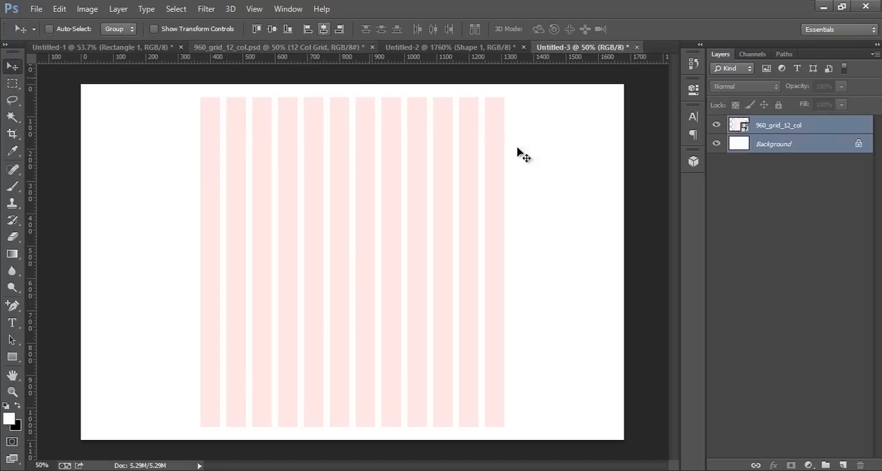
left_click(758, 223)
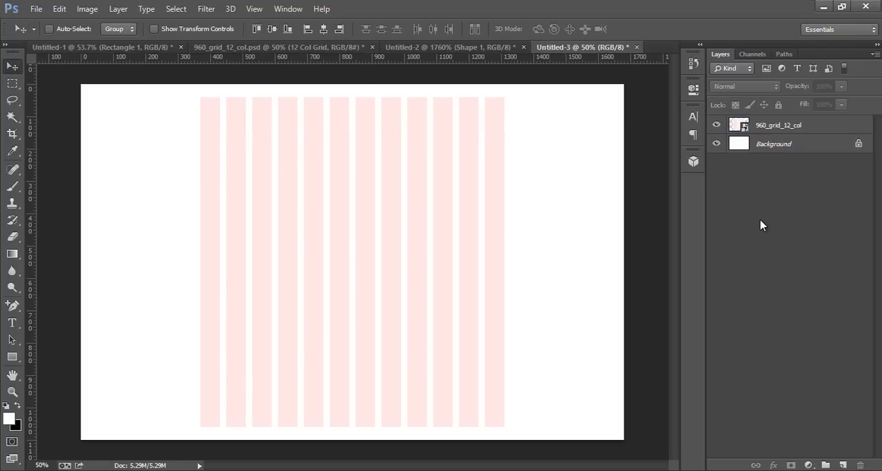
left_click(778, 126)
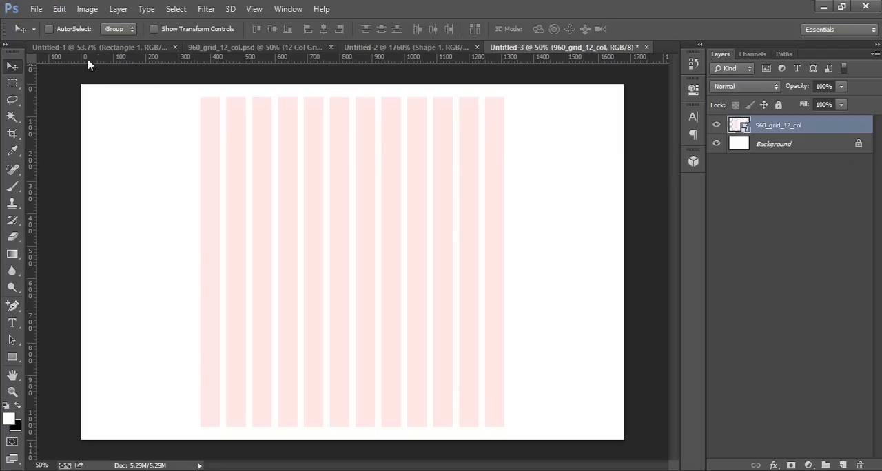
Create another new document 24 px wide and 24 px high with a white background.
left_click(36, 9)
left_click(44, 21)
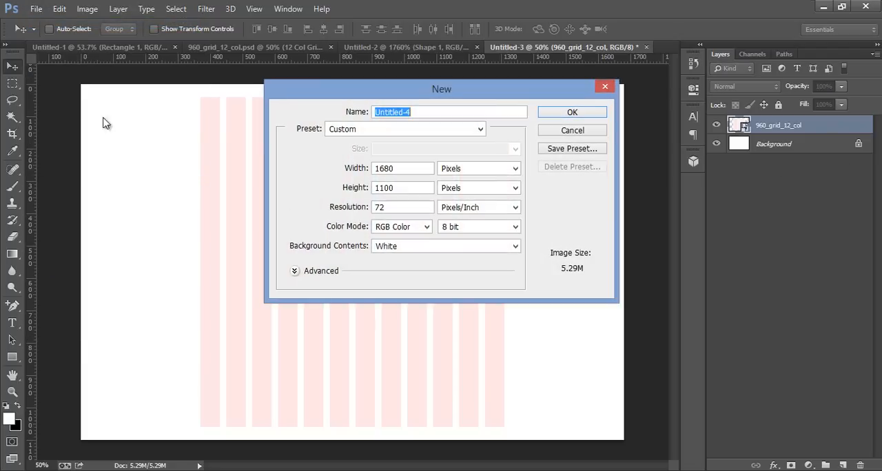
double_click(421, 172)
type("24")
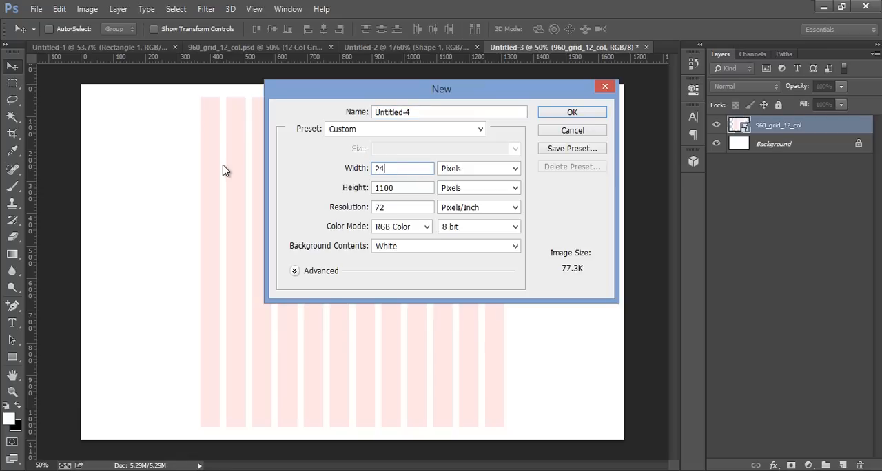
key("Tab")
key("Tab")
type("24")
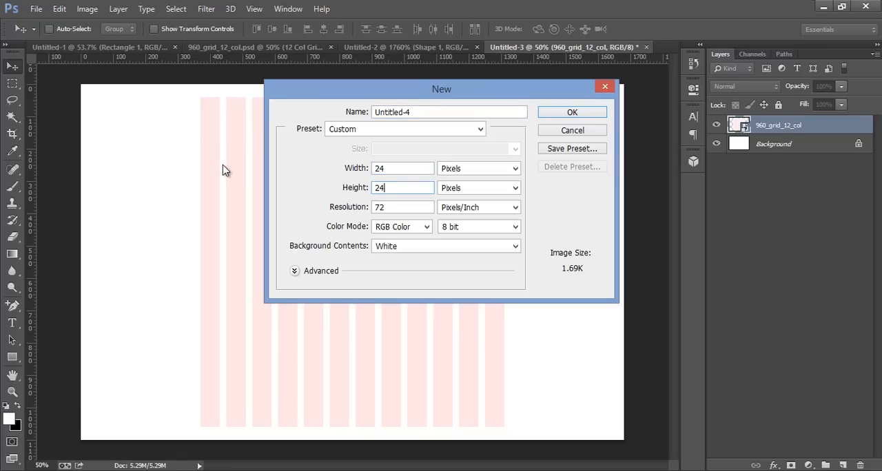
left_click(551, 116)
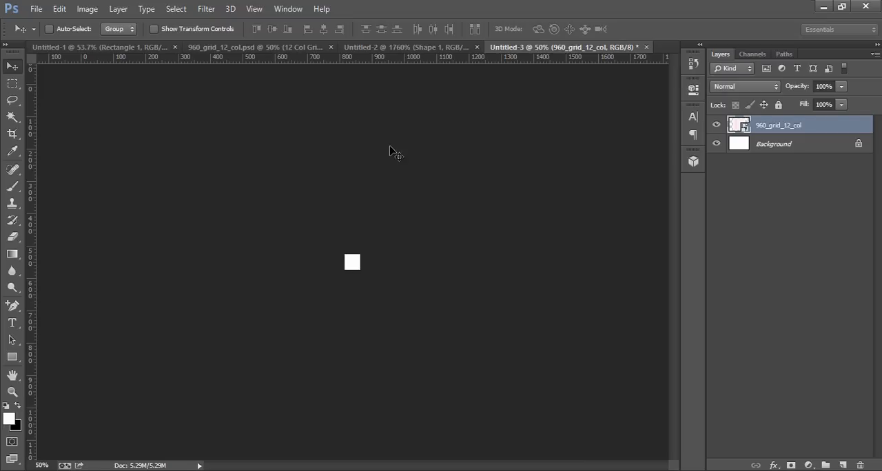
Add an empty layer above the Background, hide the Background and select the new layer.
scroll(386, 194, "up", 10)
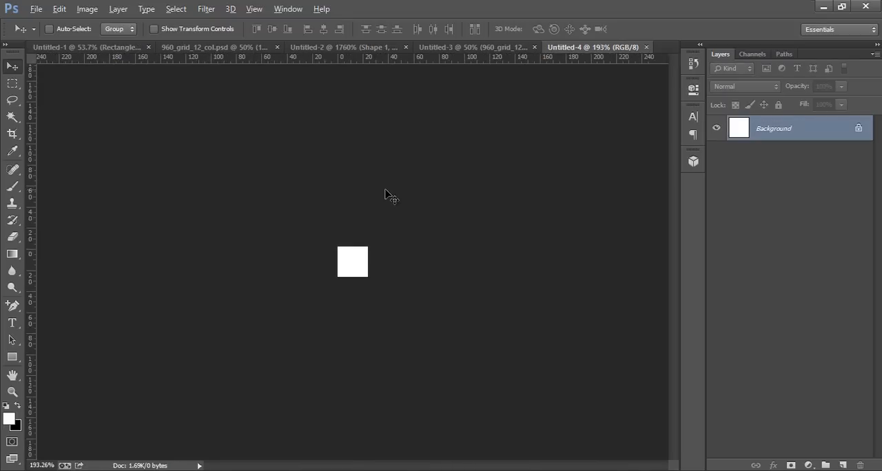
key("alt")
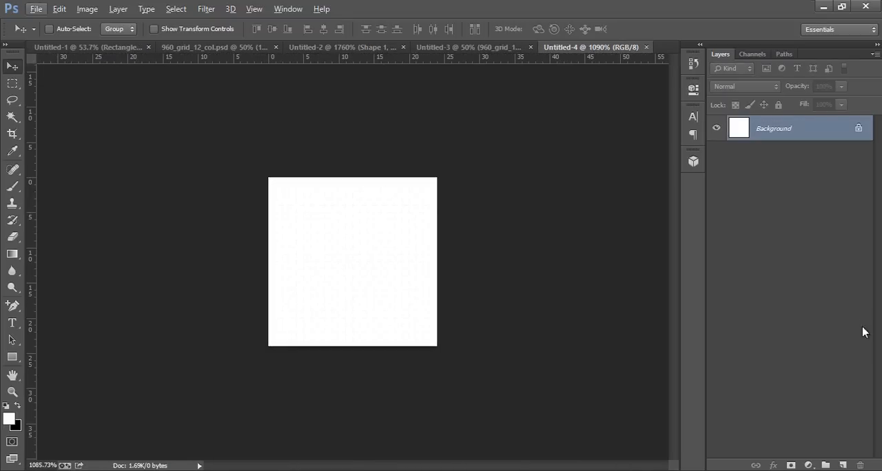
left_click(843, 466)
left_click(855, 161)
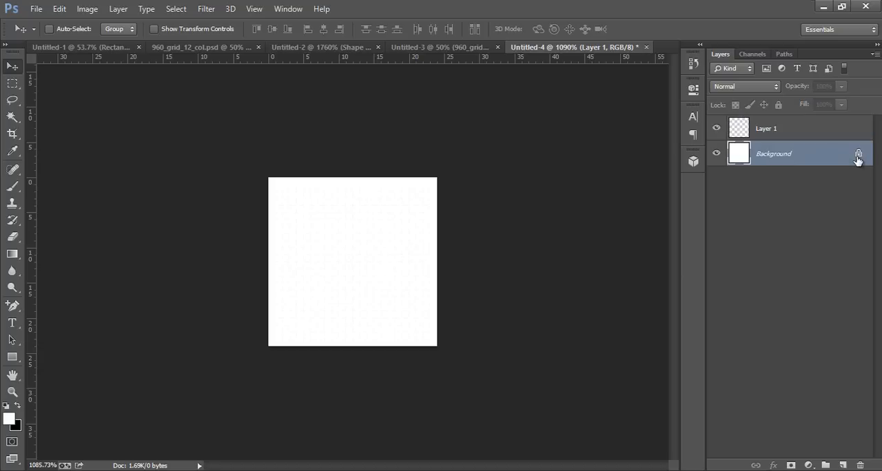
left_click(716, 153)
left_click(758, 131)
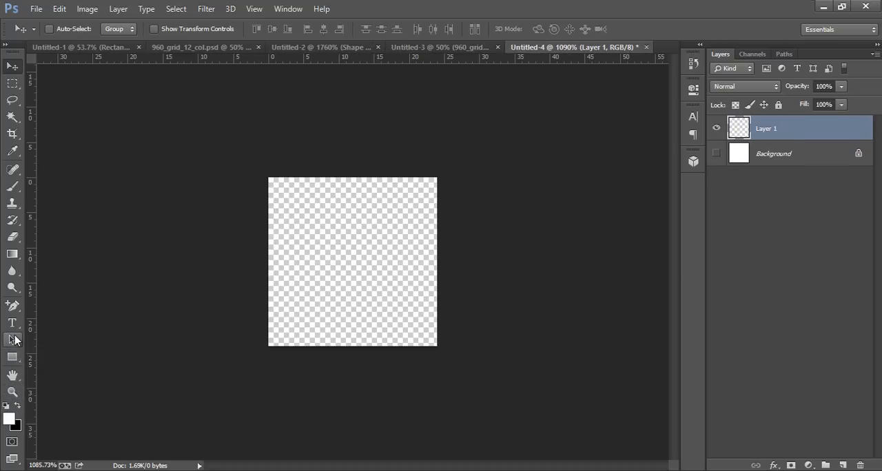
Draw a black horizontal line with a 1 px weight across the full canvas width, positioned along its bottom edge.
left_click(13, 358)
left_click_drag(17, 364, 69, 408)
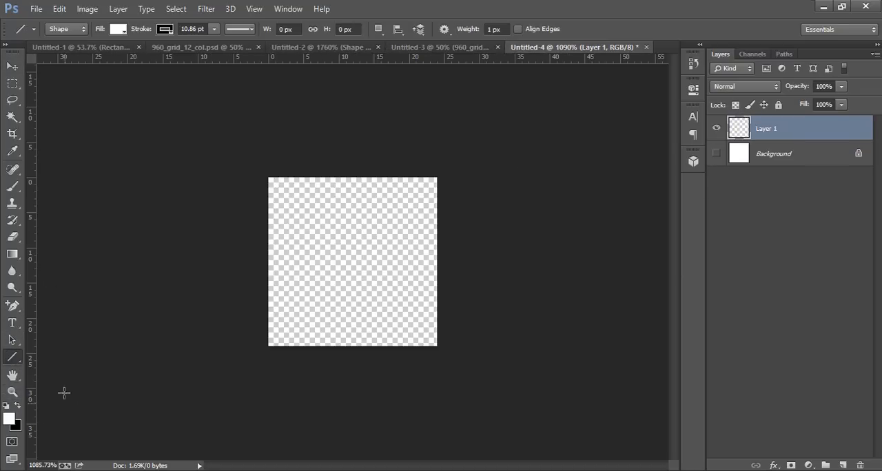
left_click(494, 29)
left_click(470, 130)
left_click_drag(268, 279, 392, 337)
left_click(12, 66)
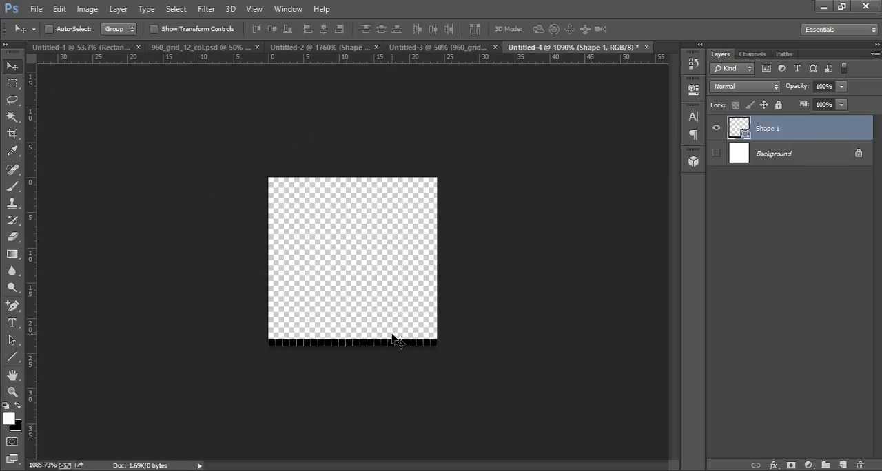
Define the 24 × 24 px line tile as a pattern named grid24.
left_click(59, 9)
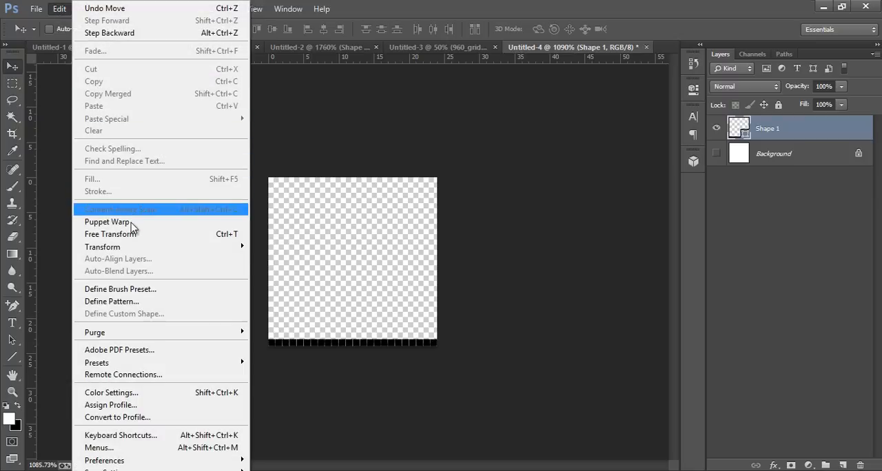
left_click(132, 301)
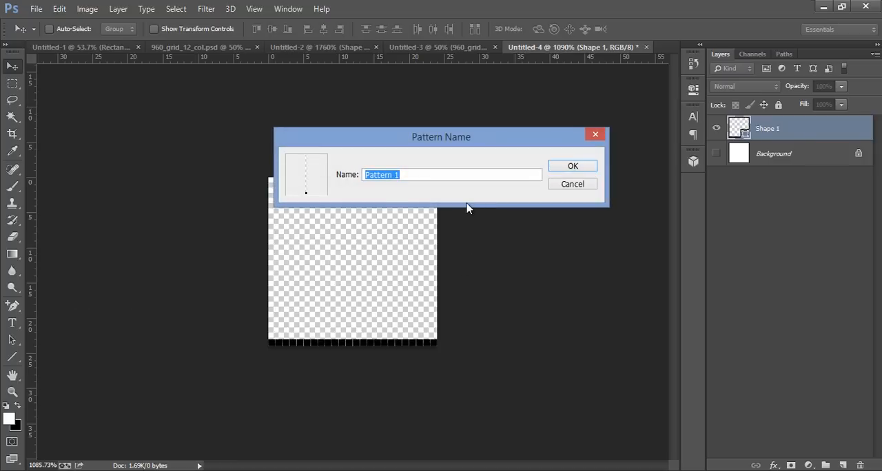
type("grid24")
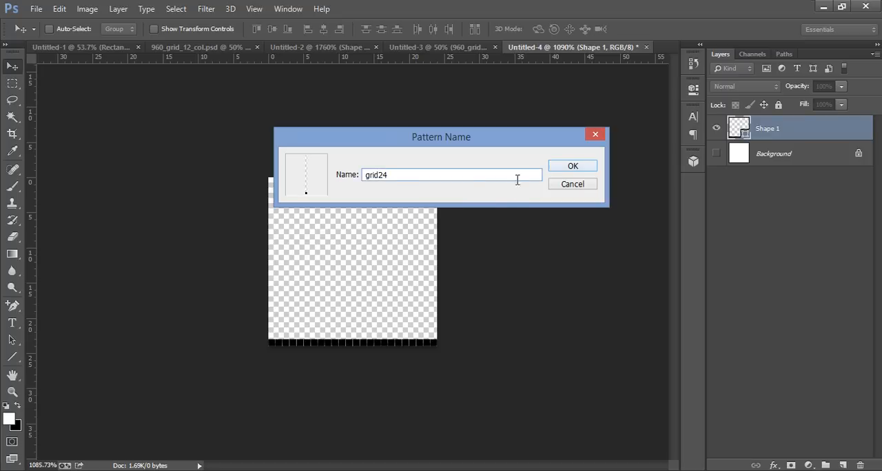
left_click(591, 169)
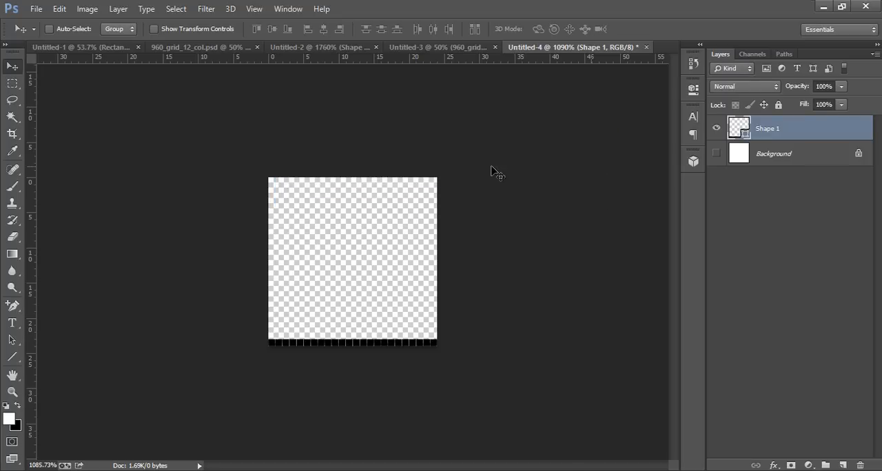
Return to the web layout document Untitled-3 and add an empty layer above the 960_grid_12_col layer.
left_click(82, 47)
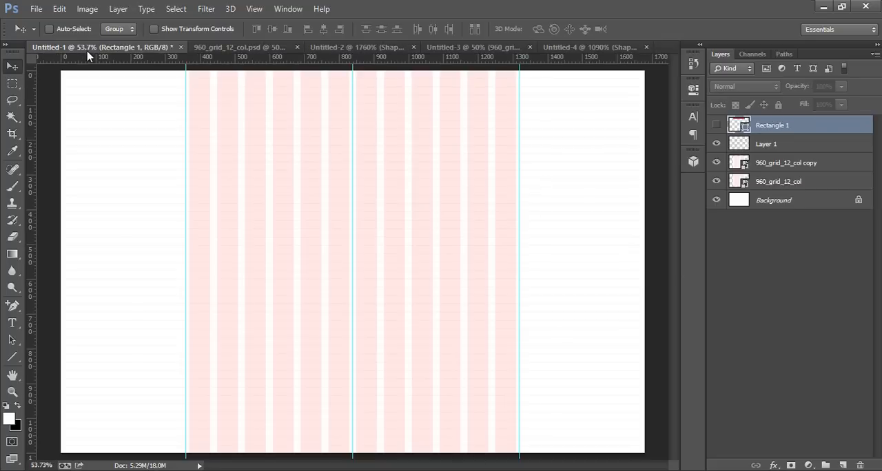
left_click(203, 48)
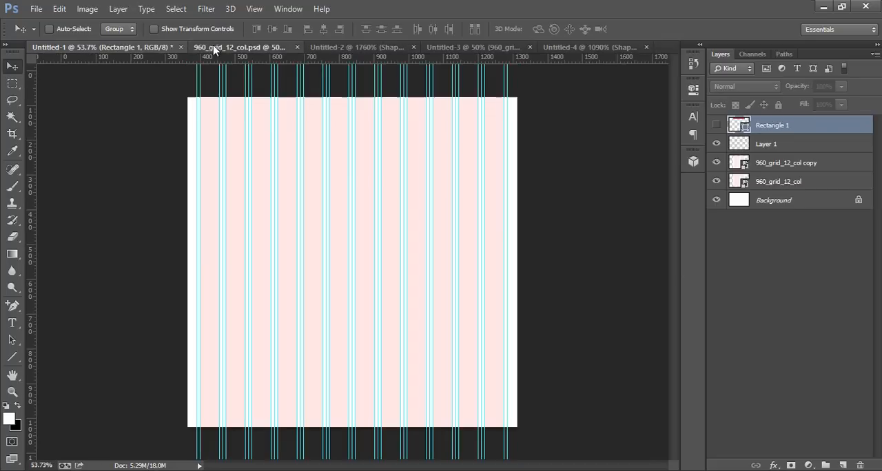
left_click(407, 48)
left_click(476, 48)
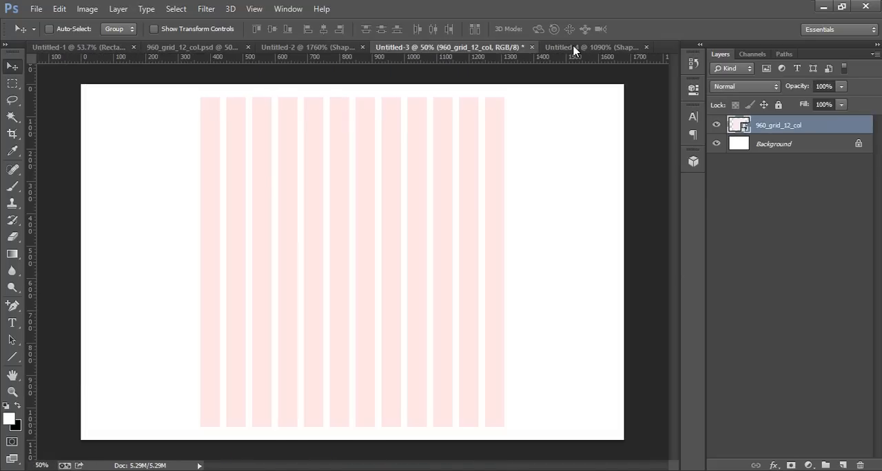
left_click(574, 48)
left_click(473, 48)
left_click(844, 465)
Try to fill the new layer with the light grey textured pattern, and undo that fill.
left_click(59, 9)
left_click(93, 179)
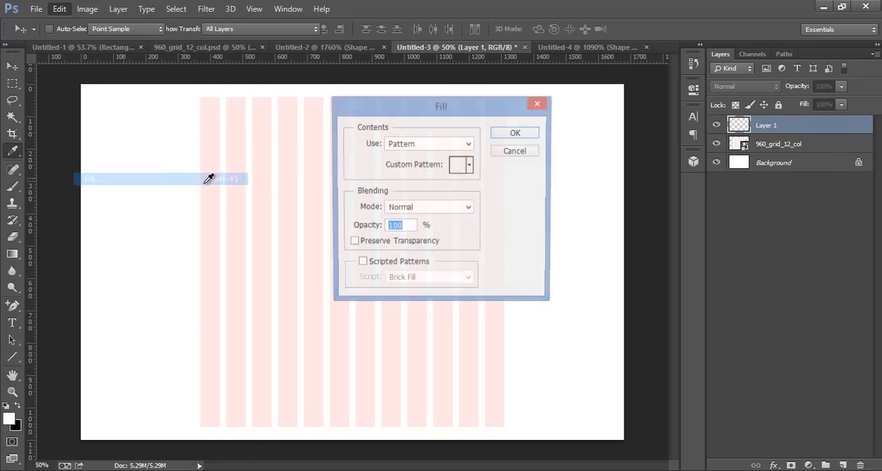
left_click(470, 167)
left_click(482, 194)
left_click(518, 134)
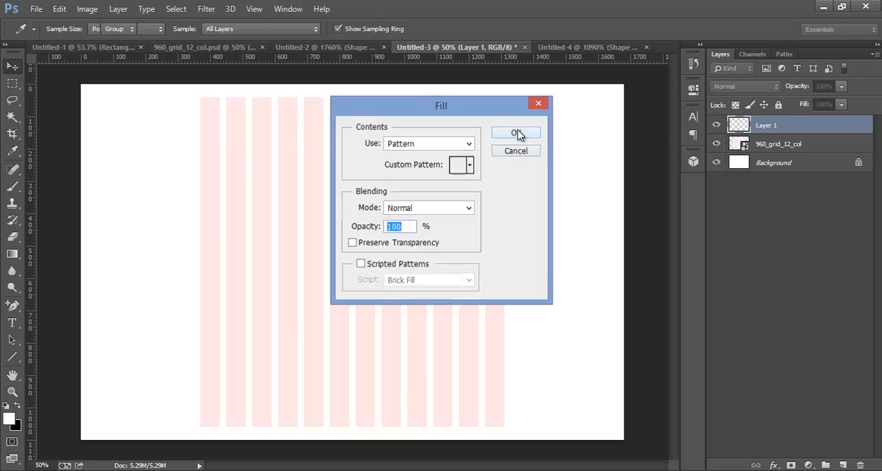
left_click(518, 133)
key("v")
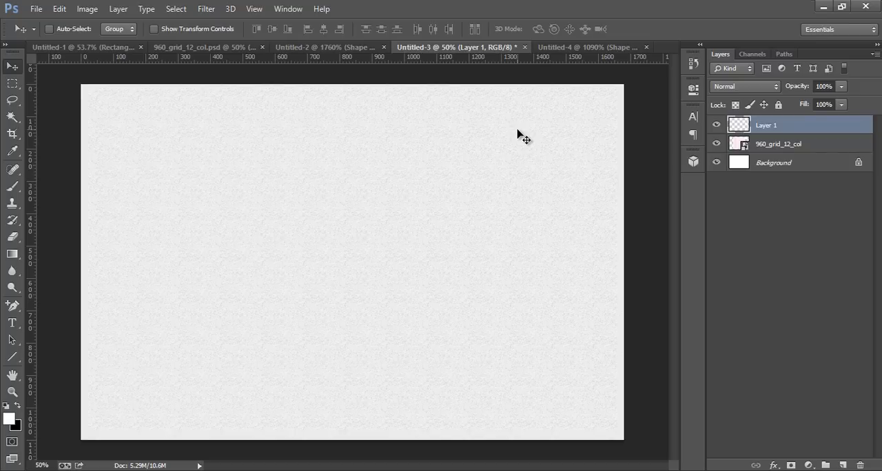
key("ctrl+z")
Fill Layer 1 with the 24 px horizontal line pattern in Normal mode at 100% opacity.
left_click(61, 9)
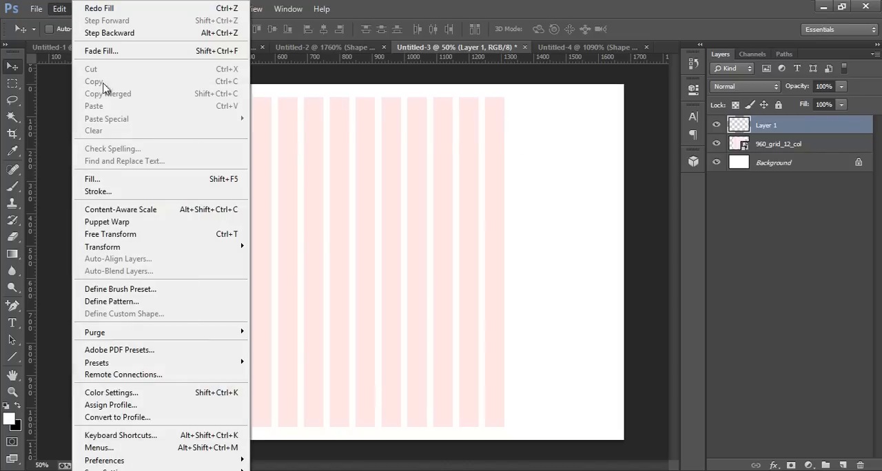
left_click(95, 180)
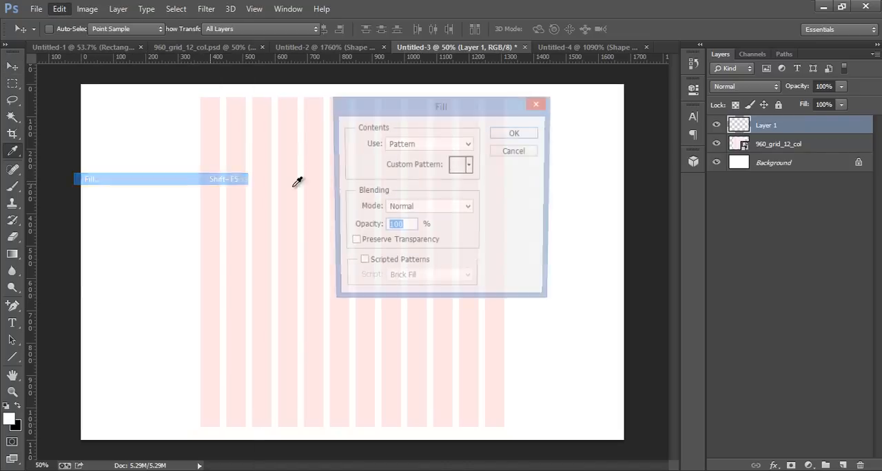
left_click(470, 166)
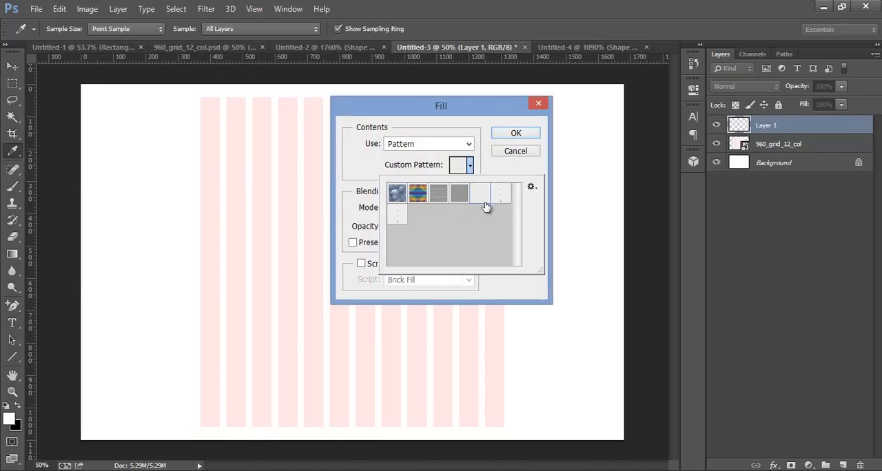
left_click(500, 199)
left_click(529, 135)
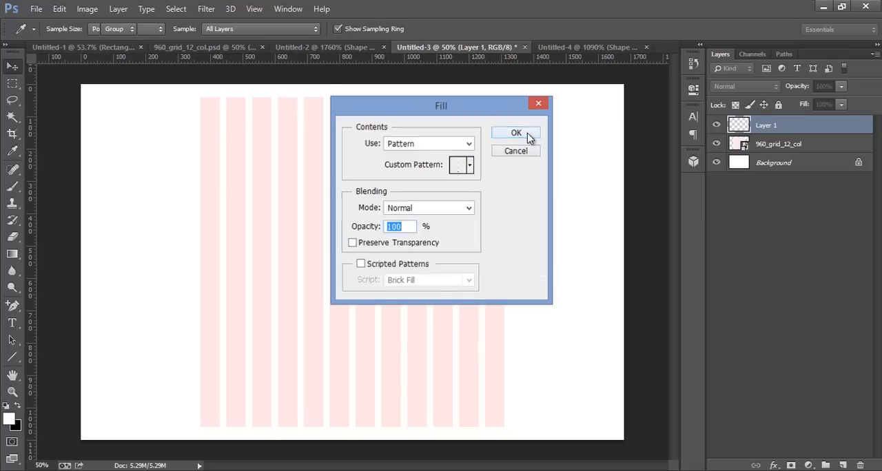
left_click(529, 135)
key("v")
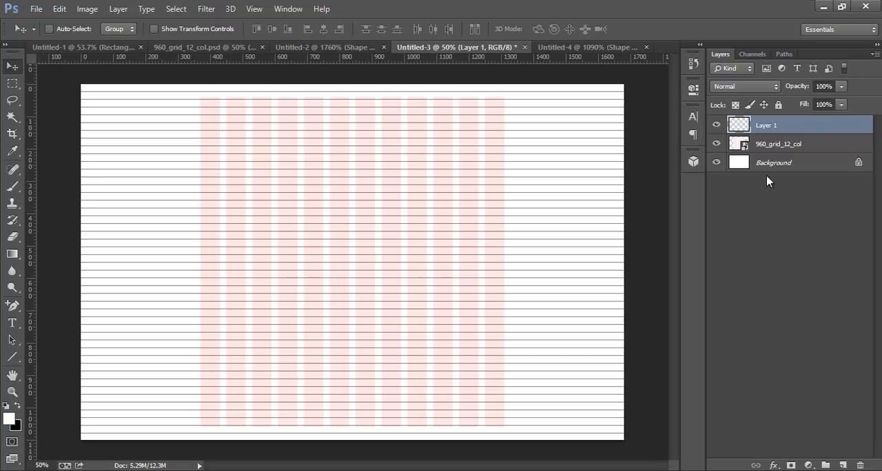
Lower the opacity of the line pattern layer to 28%.
left_click_drag(788, 87, 760, 92)
left_click_drag(753, 91, 746, 92)
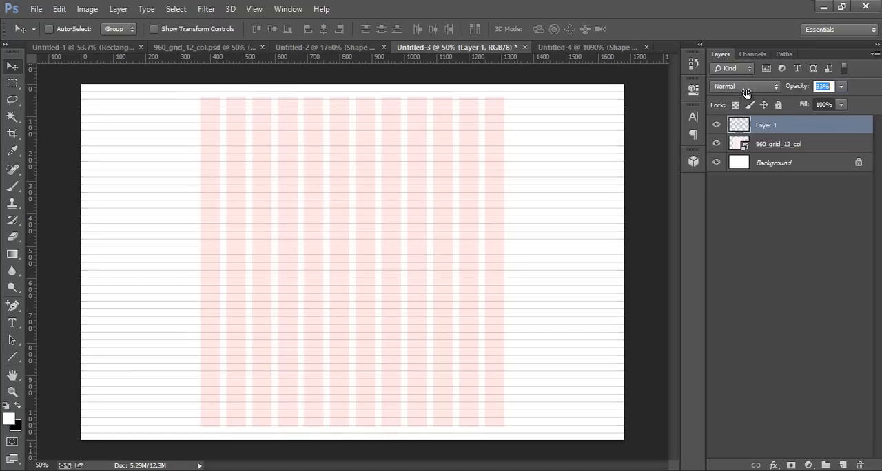
left_click(783, 230)
Duplicate the 960_grid_12_col layer and move the original up until its columns reach the canvas's top edge.
left_click(779, 145)
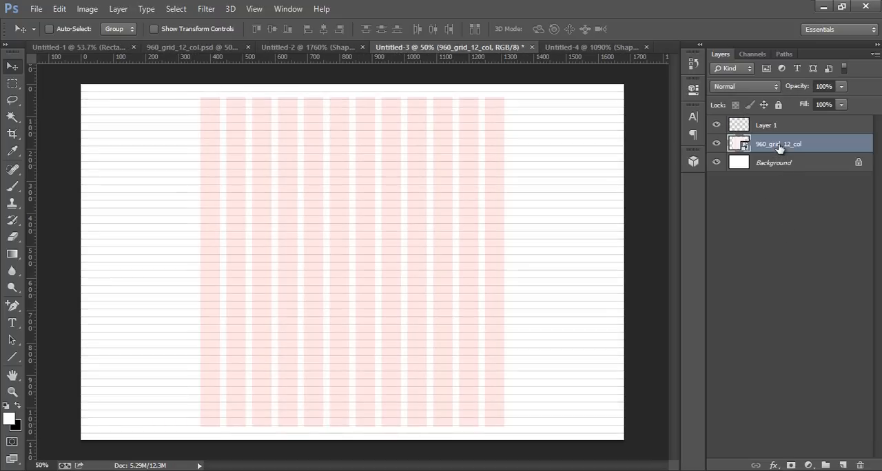
key("ctrl+j")
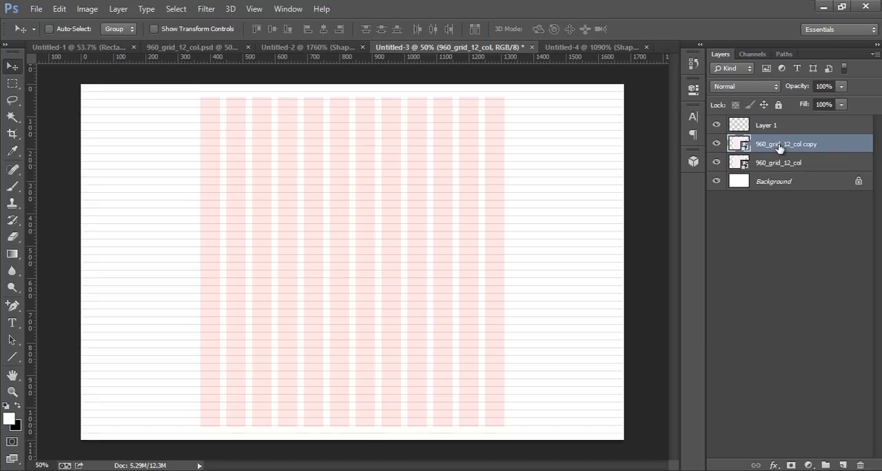
left_click(770, 165)
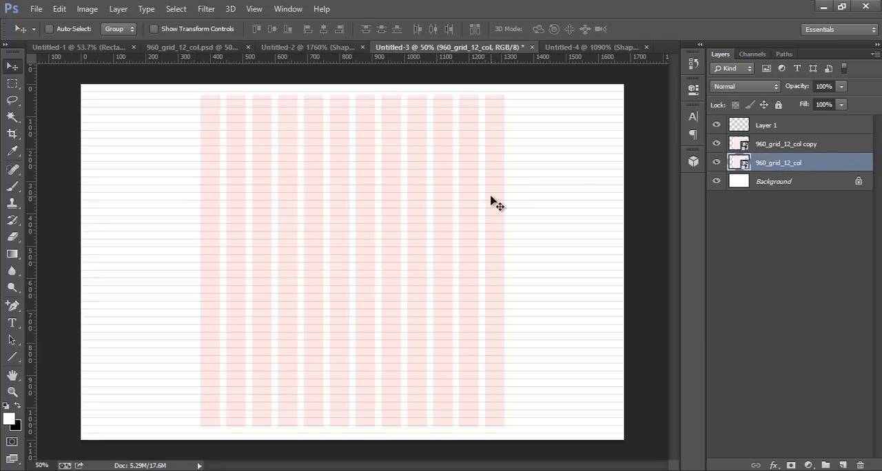
key("shift+Up")
key("shift+Up")
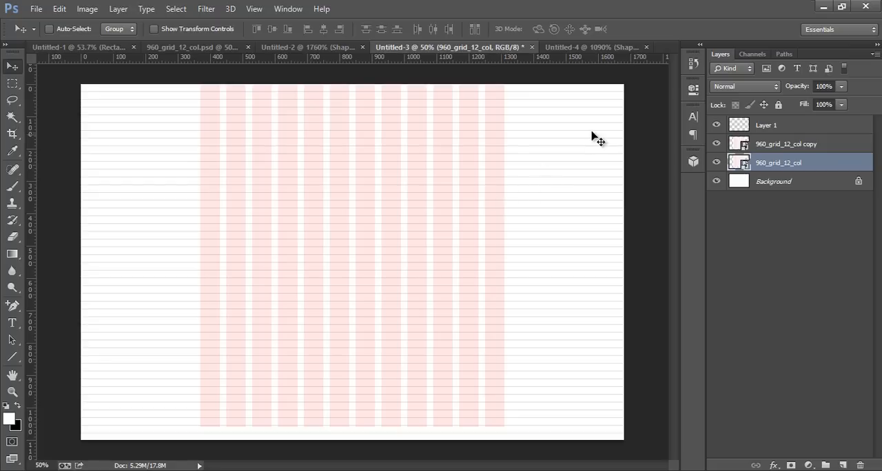
Move the 960_grid_12_col copy layer down until its columns reach the canvas's bottom edge.
left_click(784, 144)
key("shift+Down")
key("shift+Down")
key("shift+Down")
key("shift+Down")
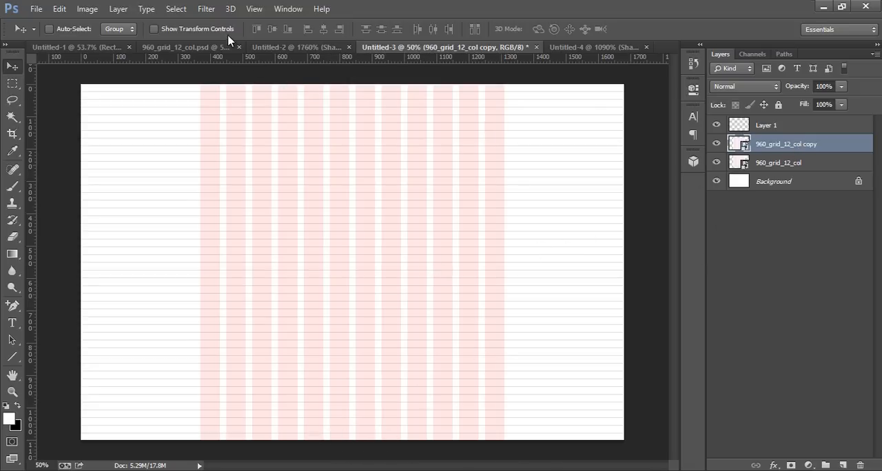
left_click(254, 9)
left_click(309, 304)
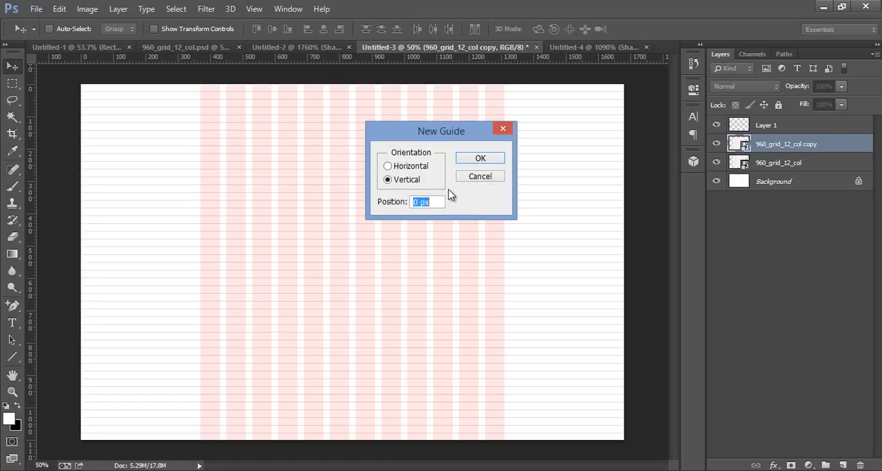
left_click(469, 178)
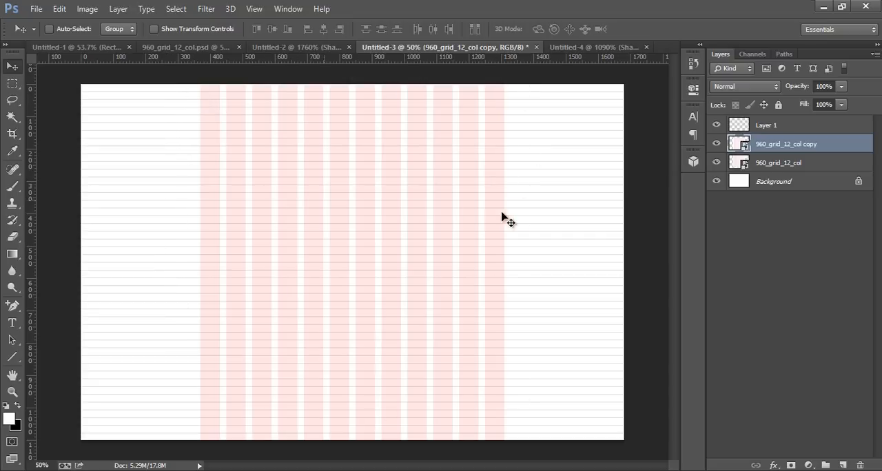
Add three vertical guides at 360, 840 and 1320 px to mark the column grid's edges and centre.
left_click(255, 10)
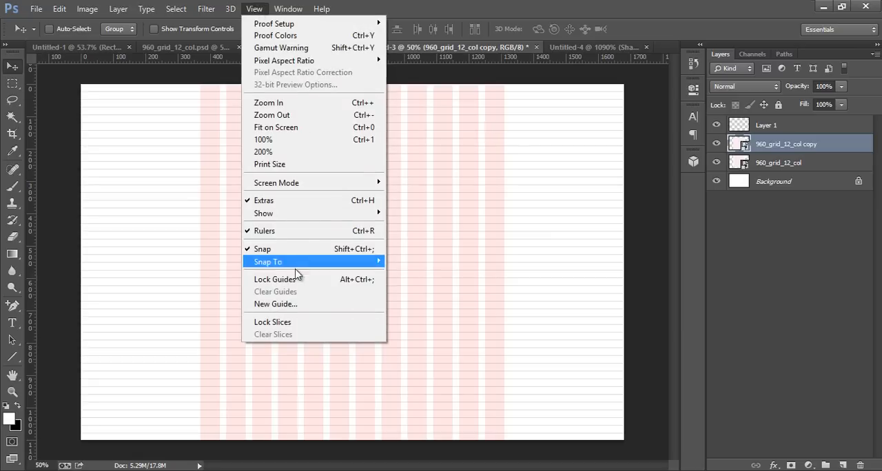
left_click(283, 304)
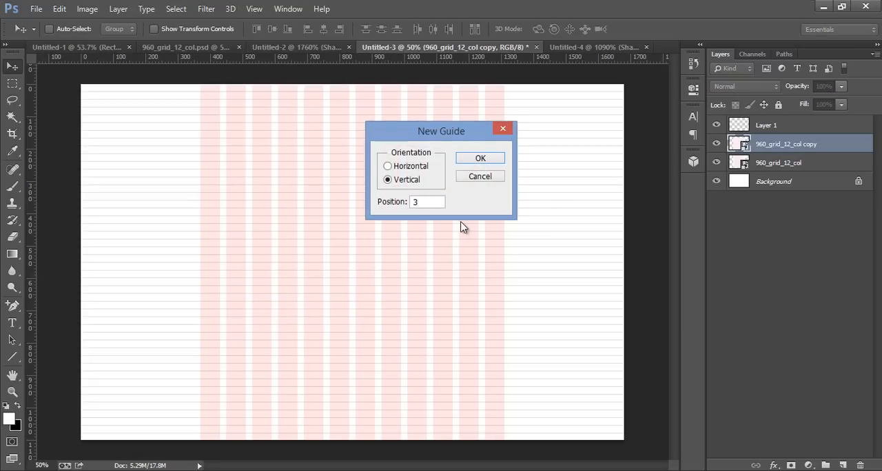
left_click(475, 162)
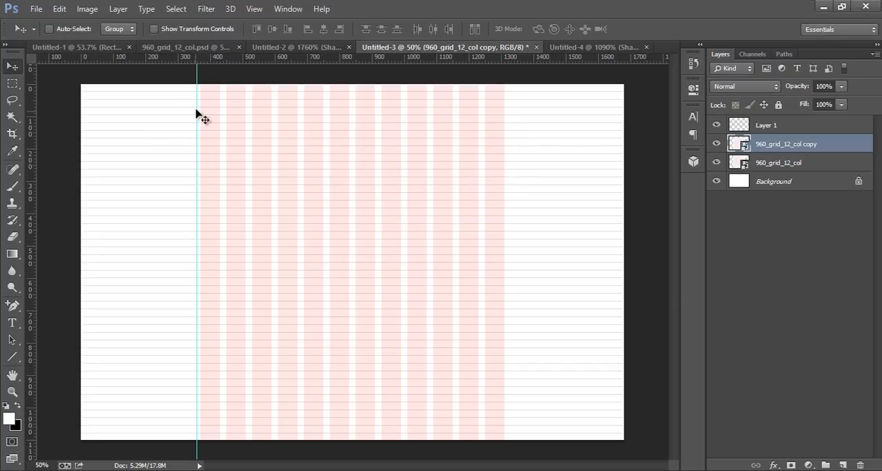
left_click(254, 9)
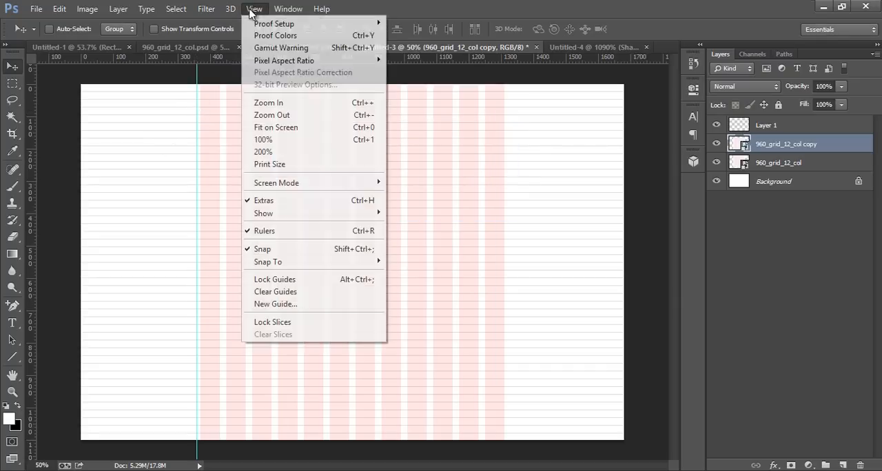
left_click(264, 306)
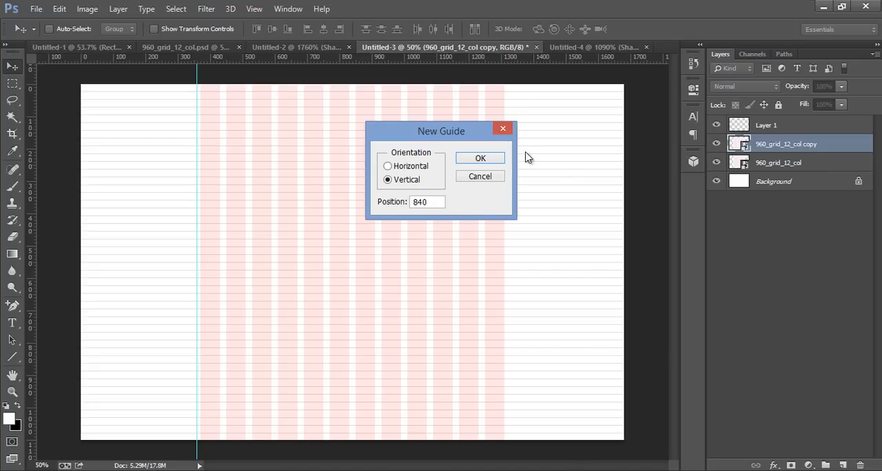
left_click(490, 162)
left_click(253, 8)
left_click(277, 304)
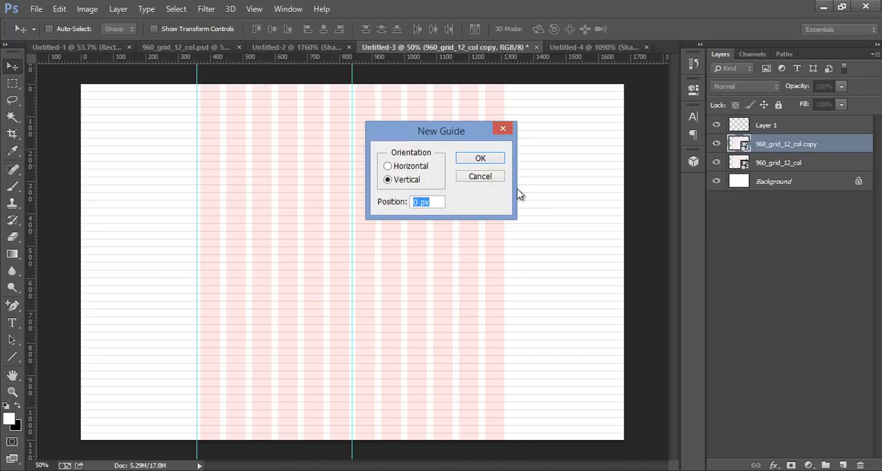
left_click(473, 159)
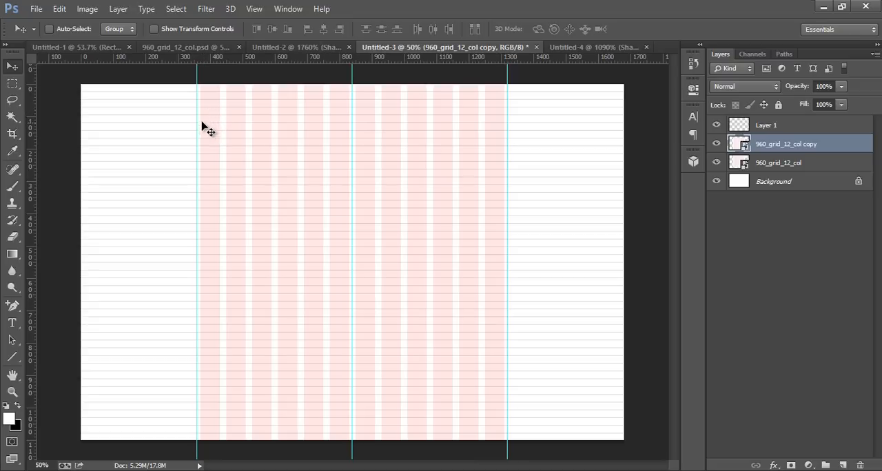
Create a new layer group above Layer 1.
left_click(770, 131)
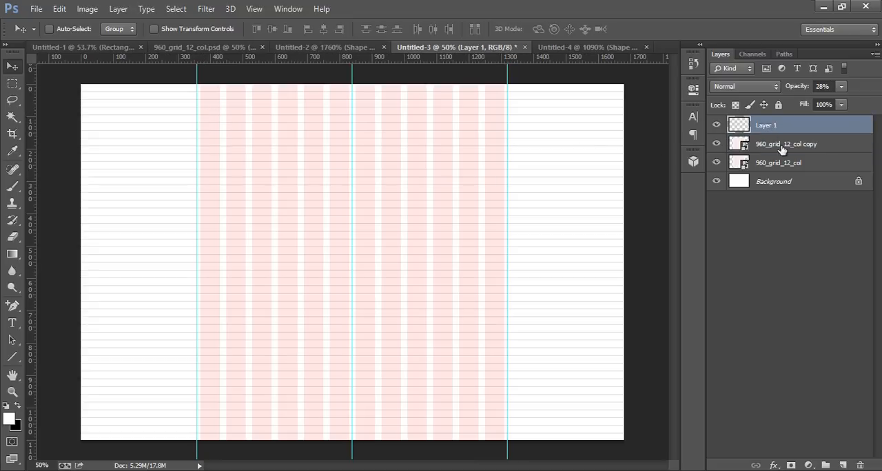
left_click(826, 464)
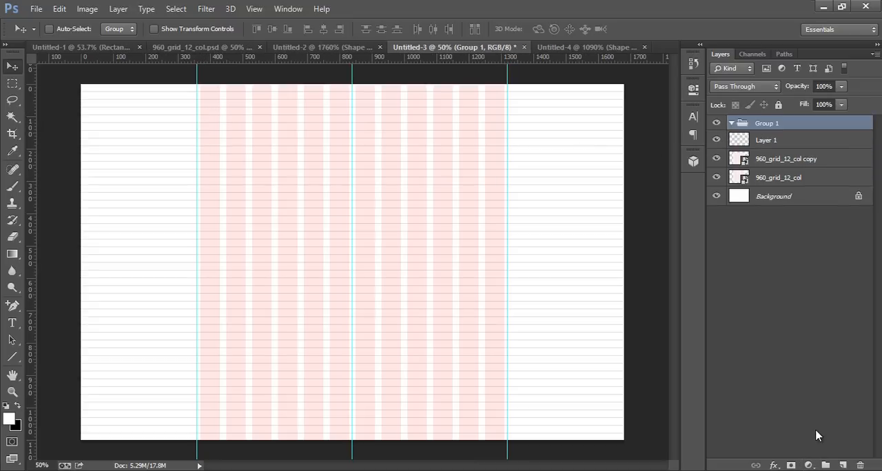
key("i")
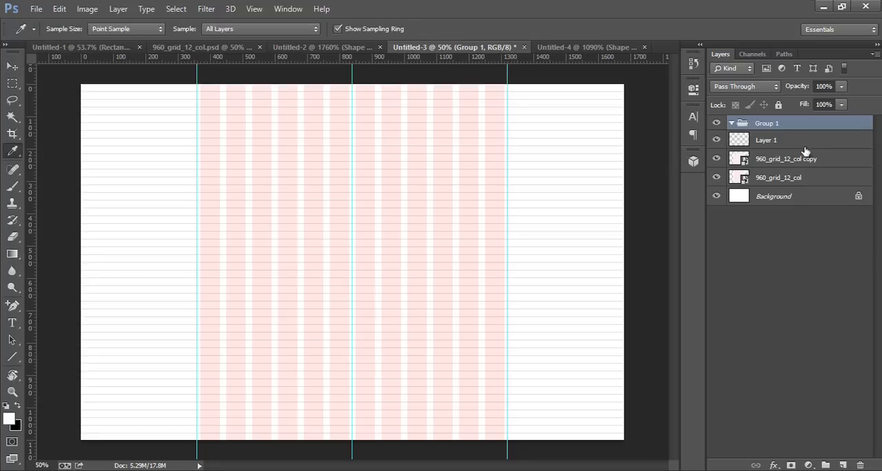
right_click(796, 126)
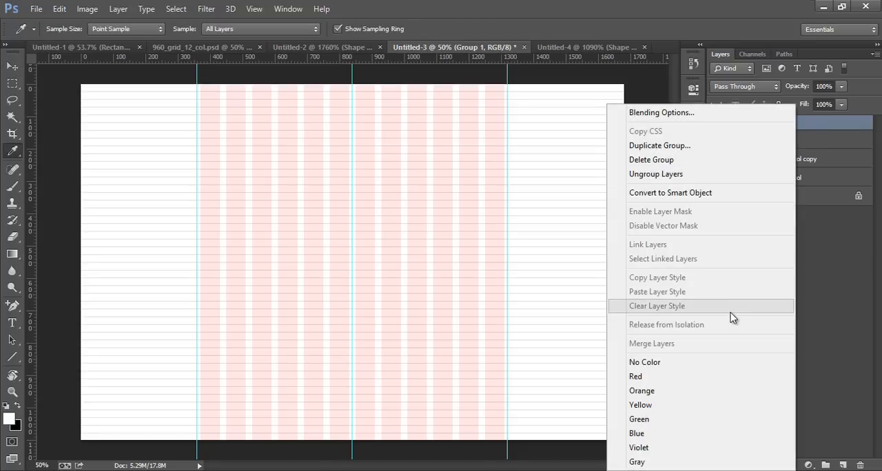
left_click(811, 317)
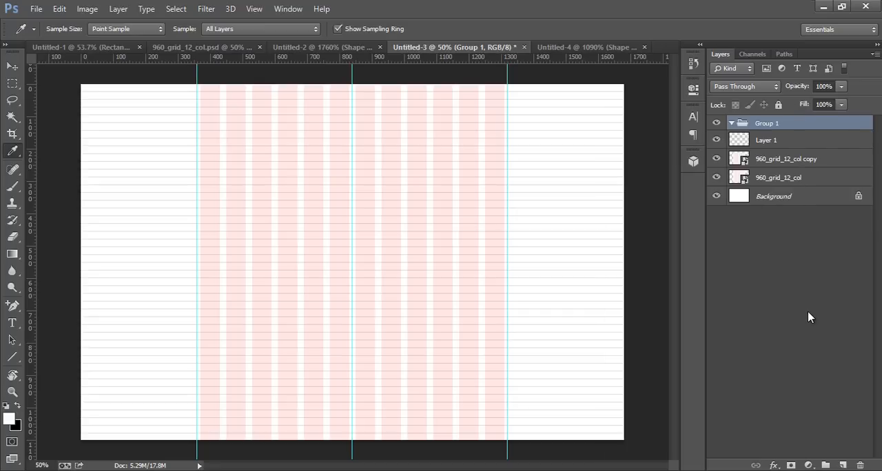
double_click(744, 128)
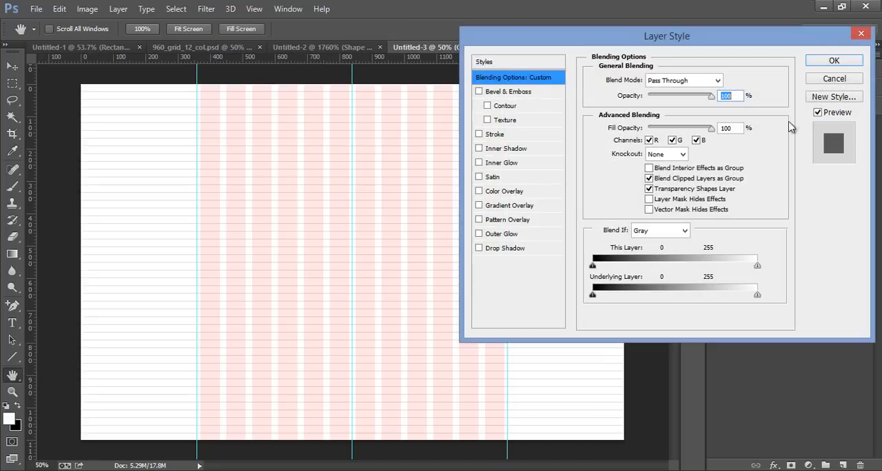
left_click(834, 79)
Rename the new layer group as grid 960.
double_click(768, 123)
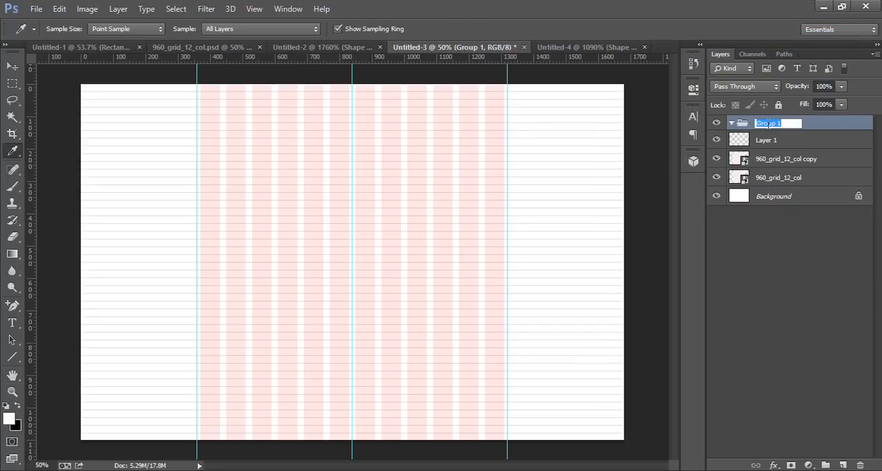
type("gr")
key("Return")
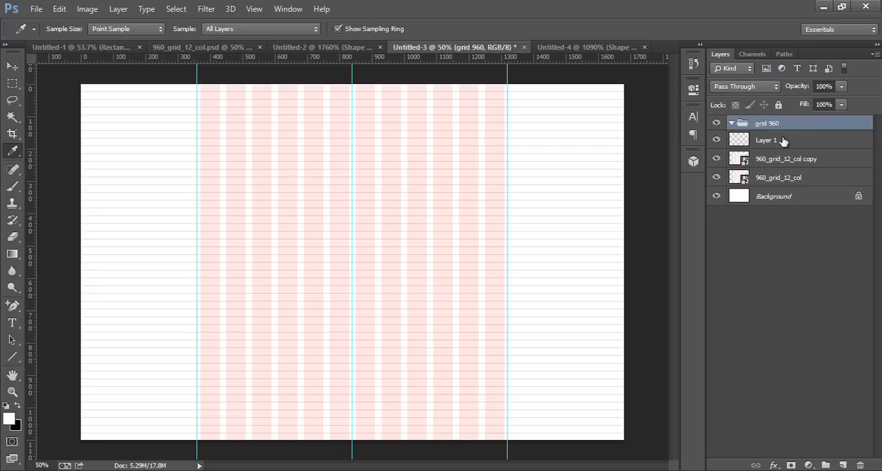
Move Layer 1 and both column grid layers into the grid 960 group, collapse it and add an empty layer above.
left_click(783, 140)
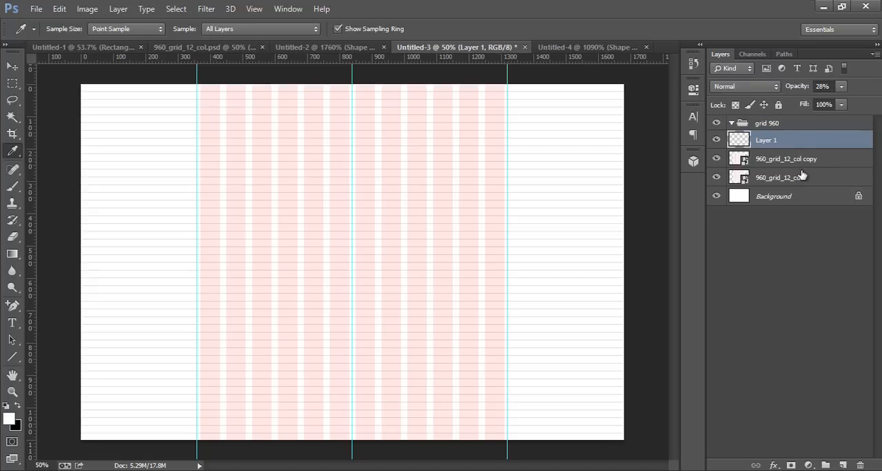
left_click(802, 179, "shift")
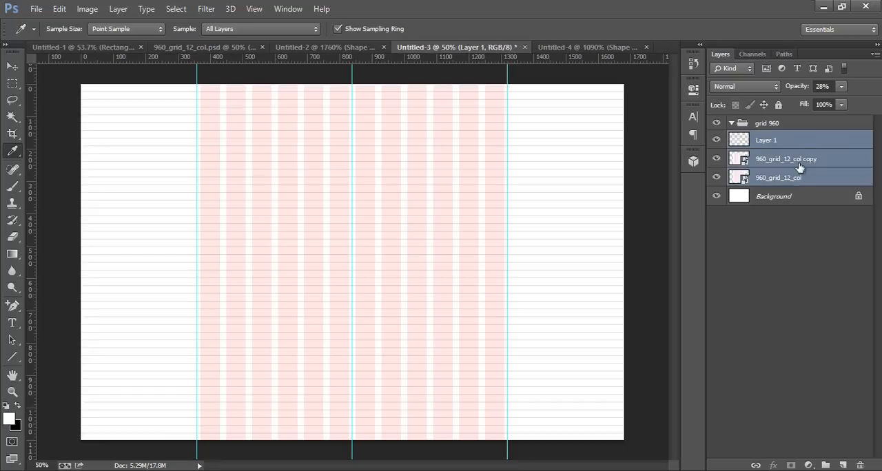
left_click_drag(793, 140, 769, 124)
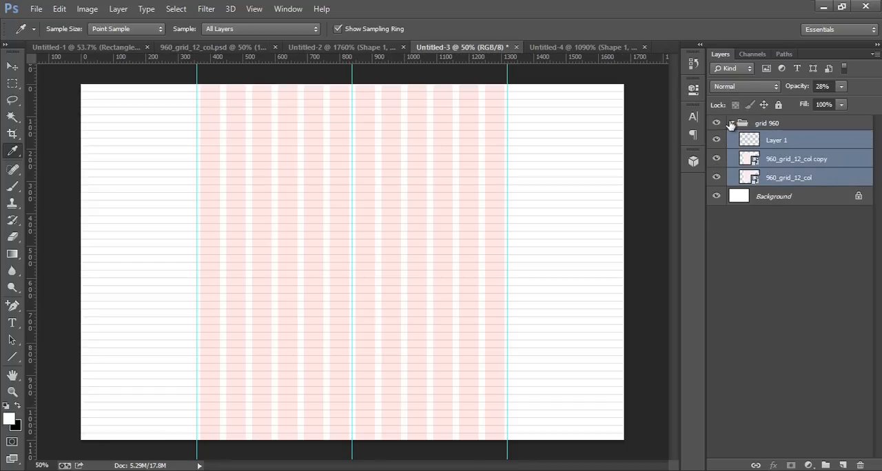
left_click(732, 124)
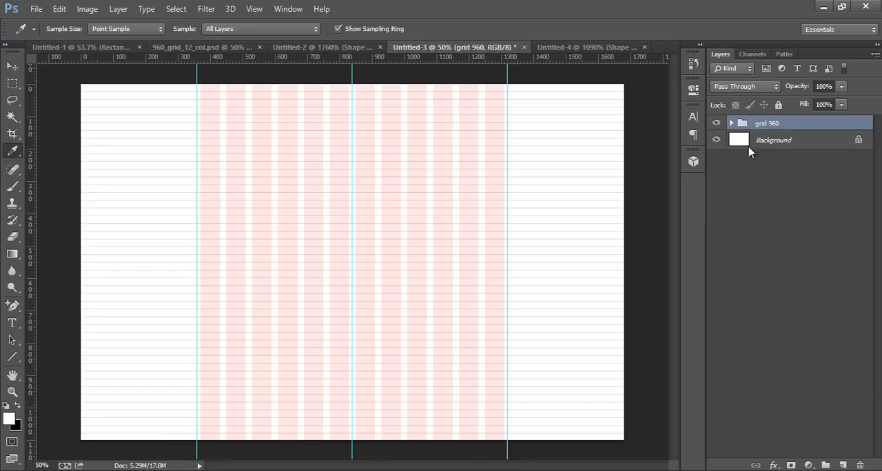
left_click(842, 465)
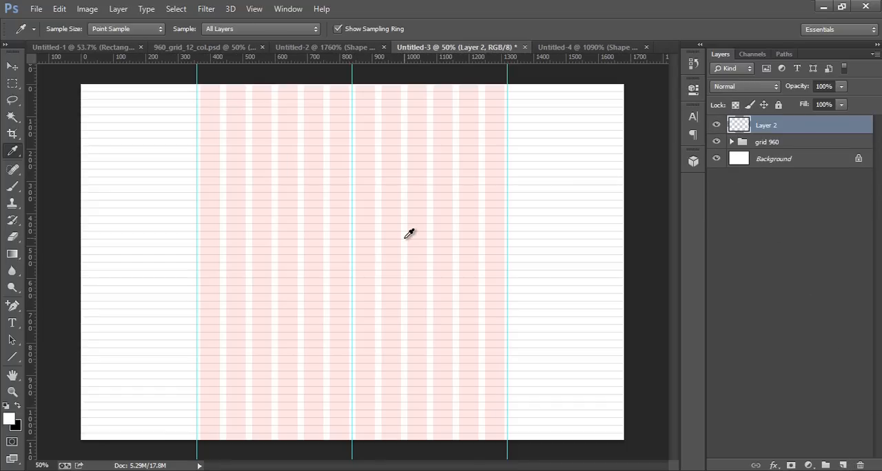